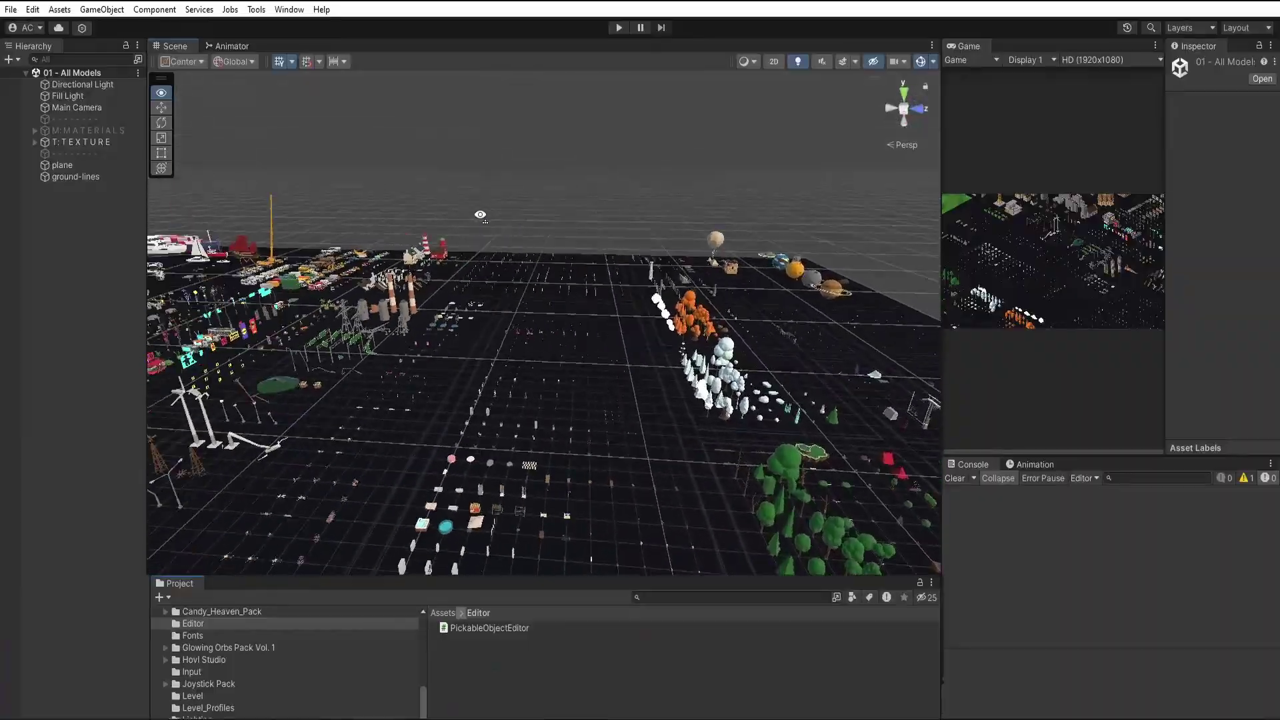
Orbit the Scene view to bring the city model forward
right_drag(480, 215, 240, 193)
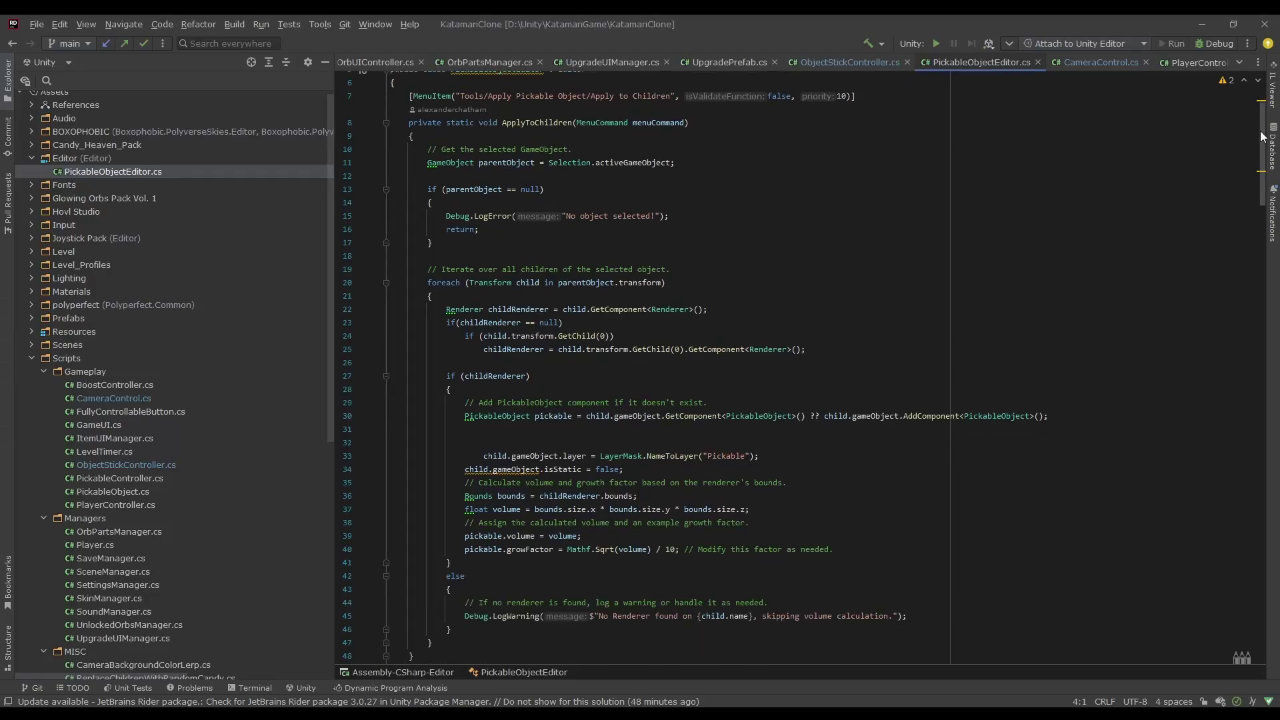
Scroll through PickableObjectEditor.cs down to the SetMeshCollidersToConvex method
scroll(1244, 211, down, 8)
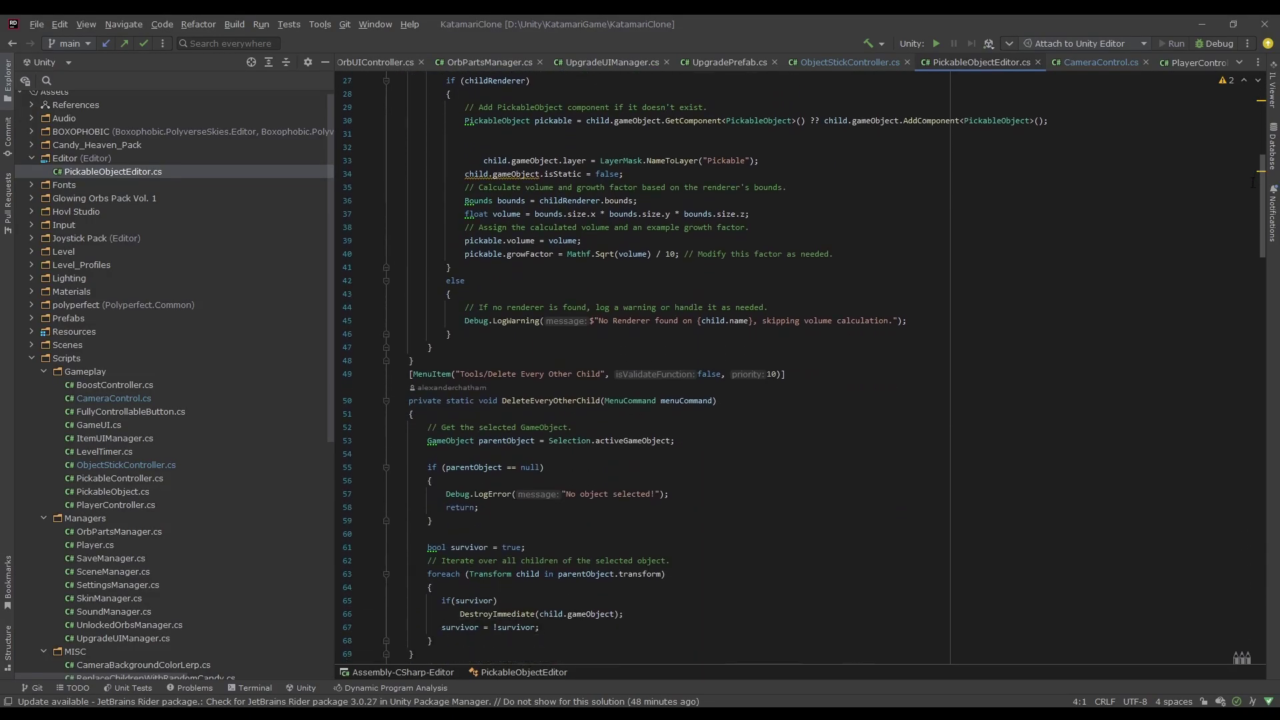
scroll(1245, 211, down, 18)
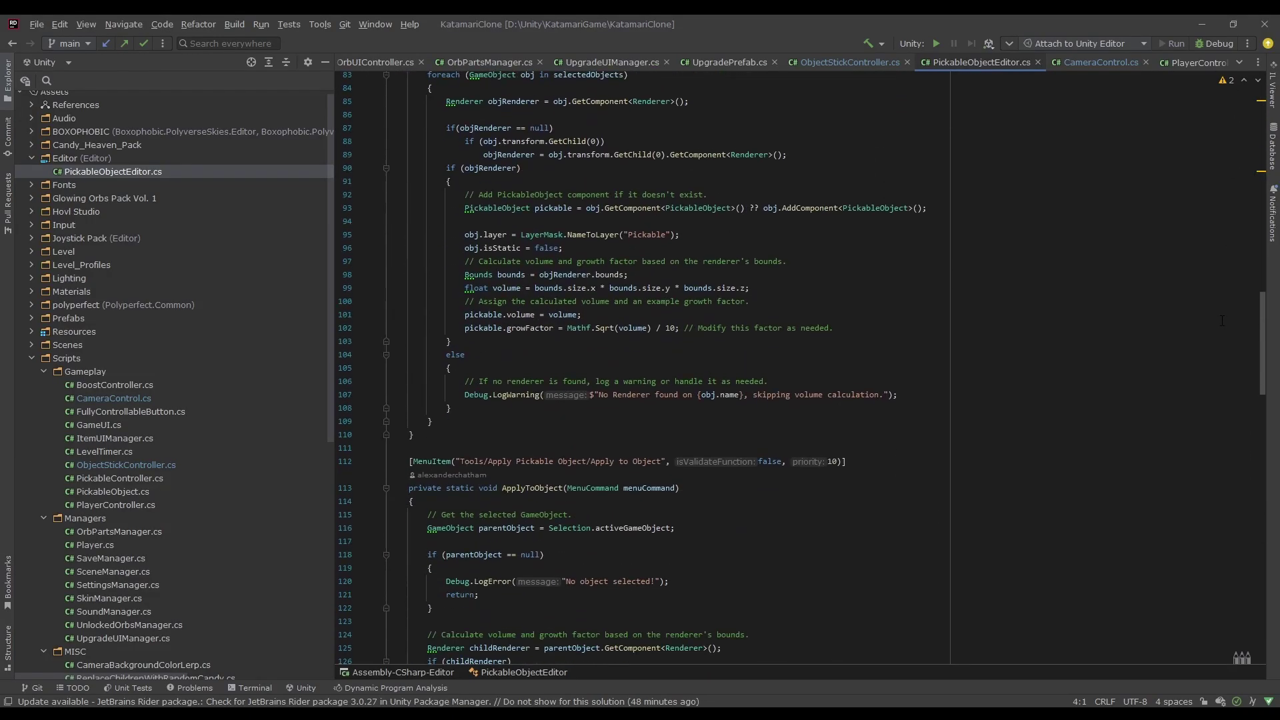
scroll(1218, 342, down, 20)
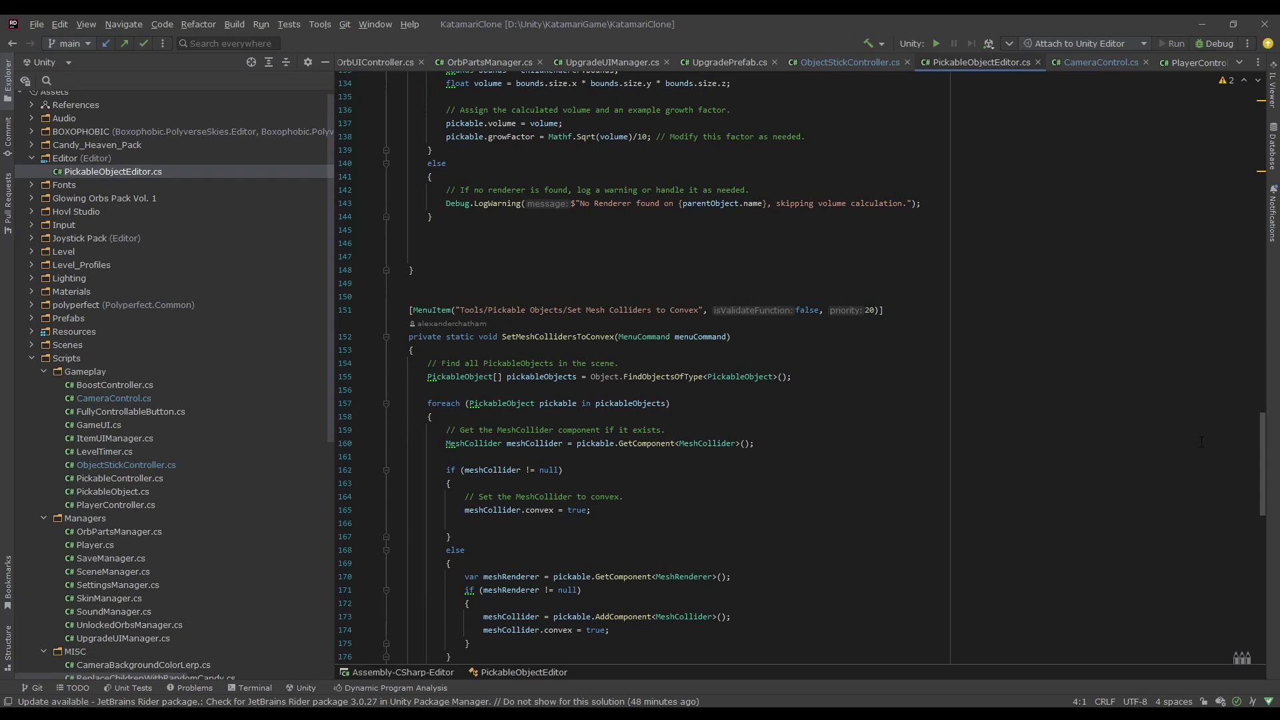
scroll(1193, 496, down, 13)
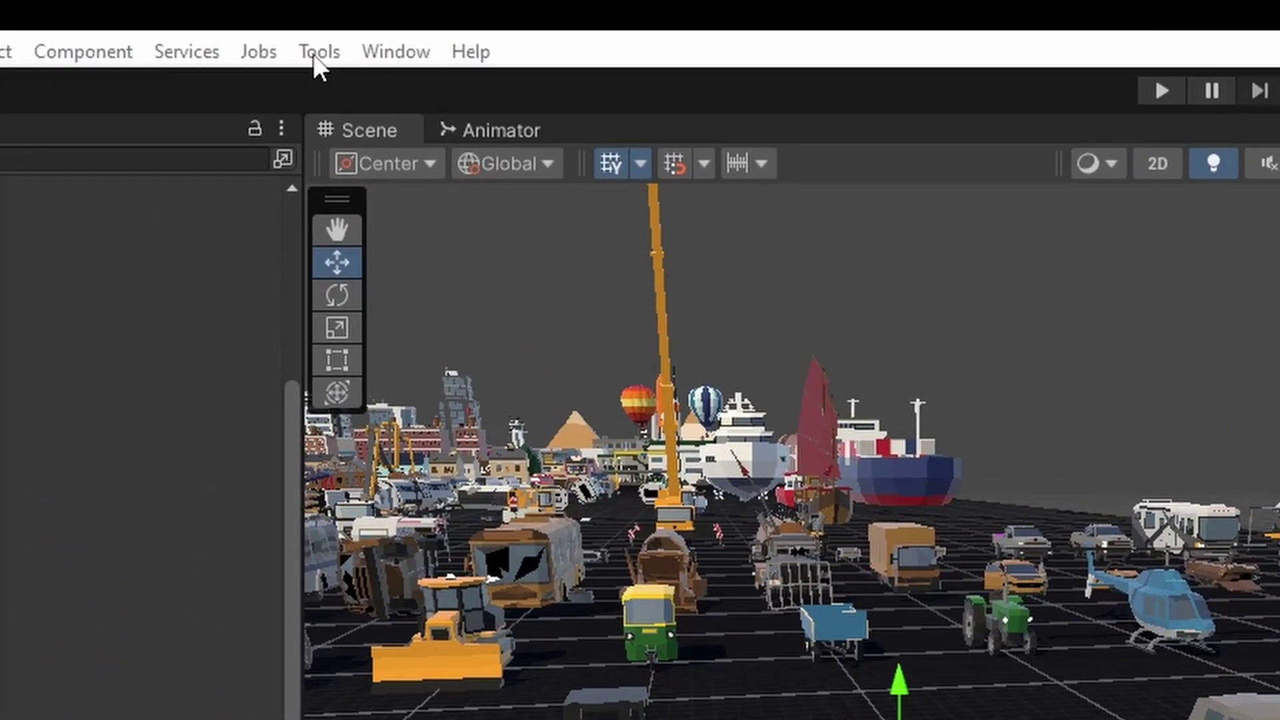
Make the selected formula car part pickable via Tools > Apply Pickable Object
click(297, 20)
mouse_move(361, 97)
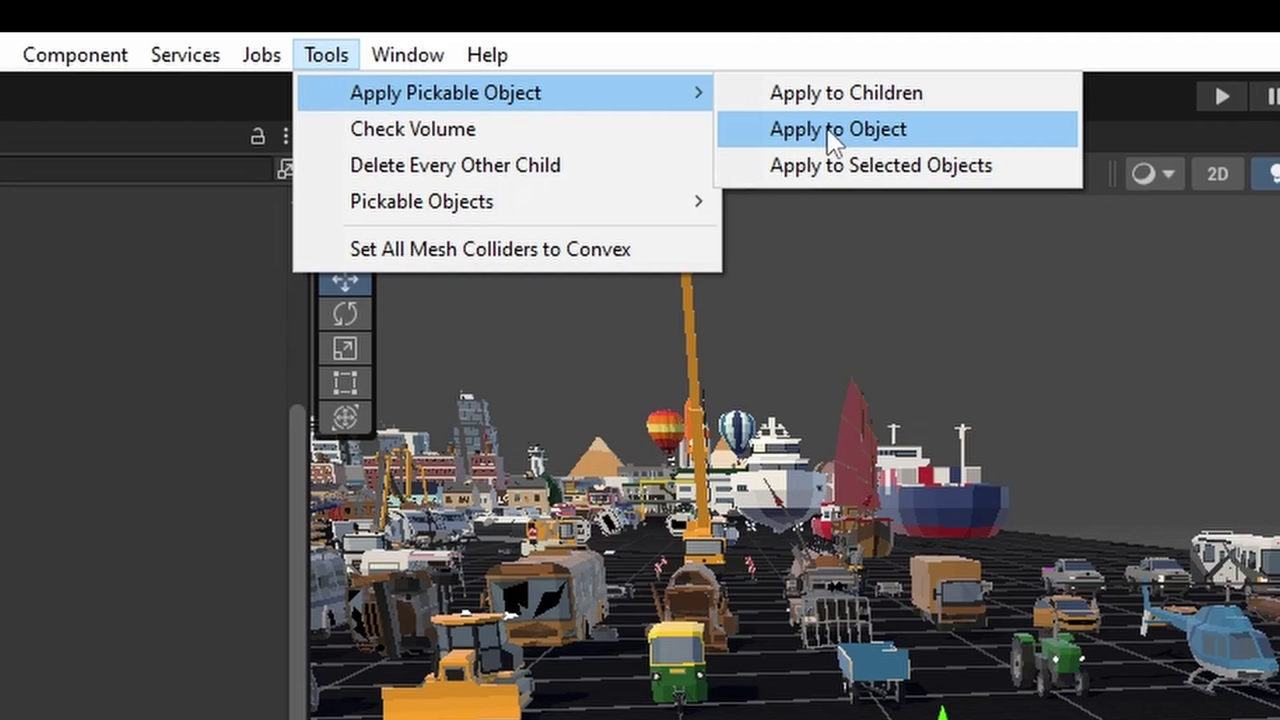
click(831, 129)
scroll(471, 237, down, 3)
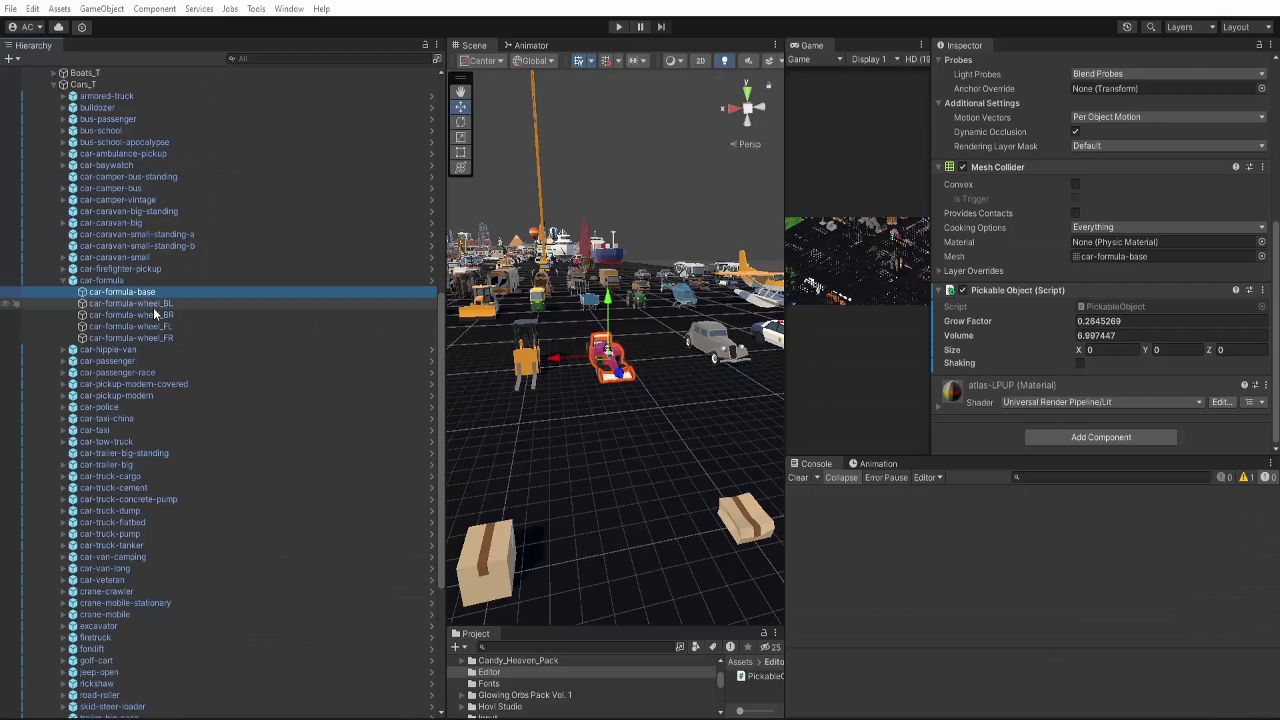
Make each of the formula car's wheels pickable, starting with the back-left wheel
click(154, 304)
mouse_move(373, 25)
click(460, 41)
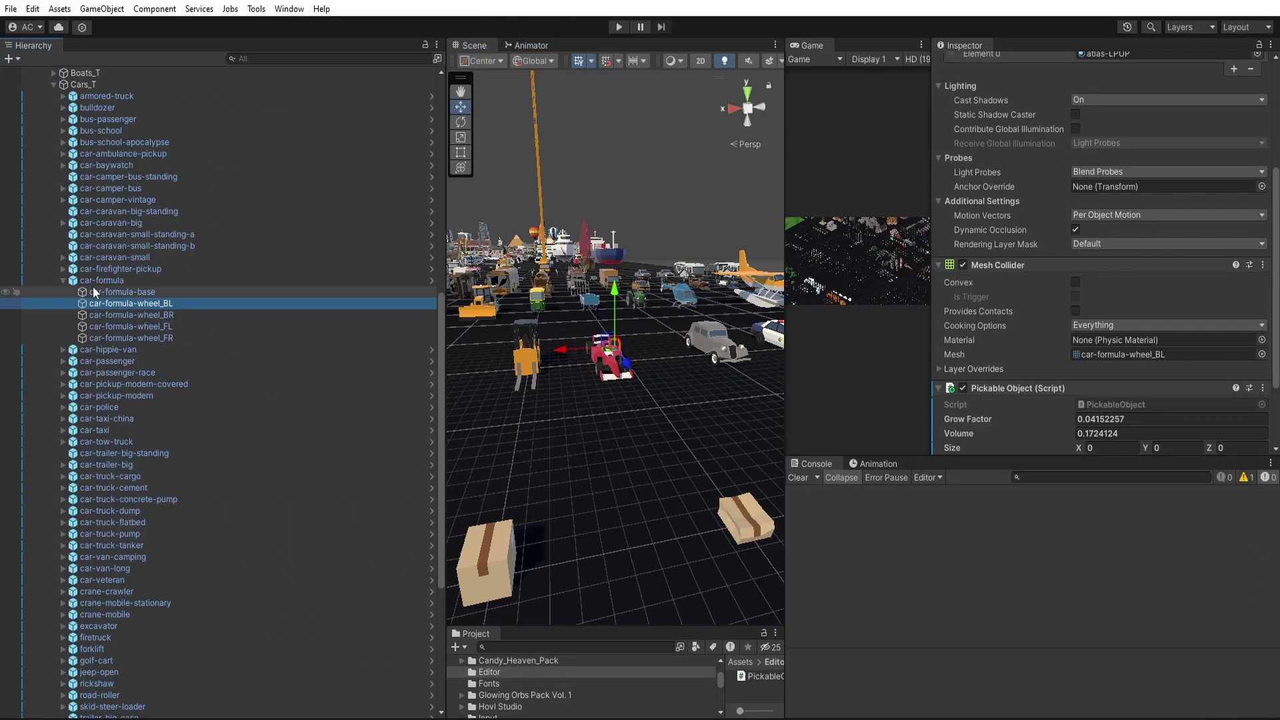
mouse_move(288, 30)
click(460, 41)
key(Down)
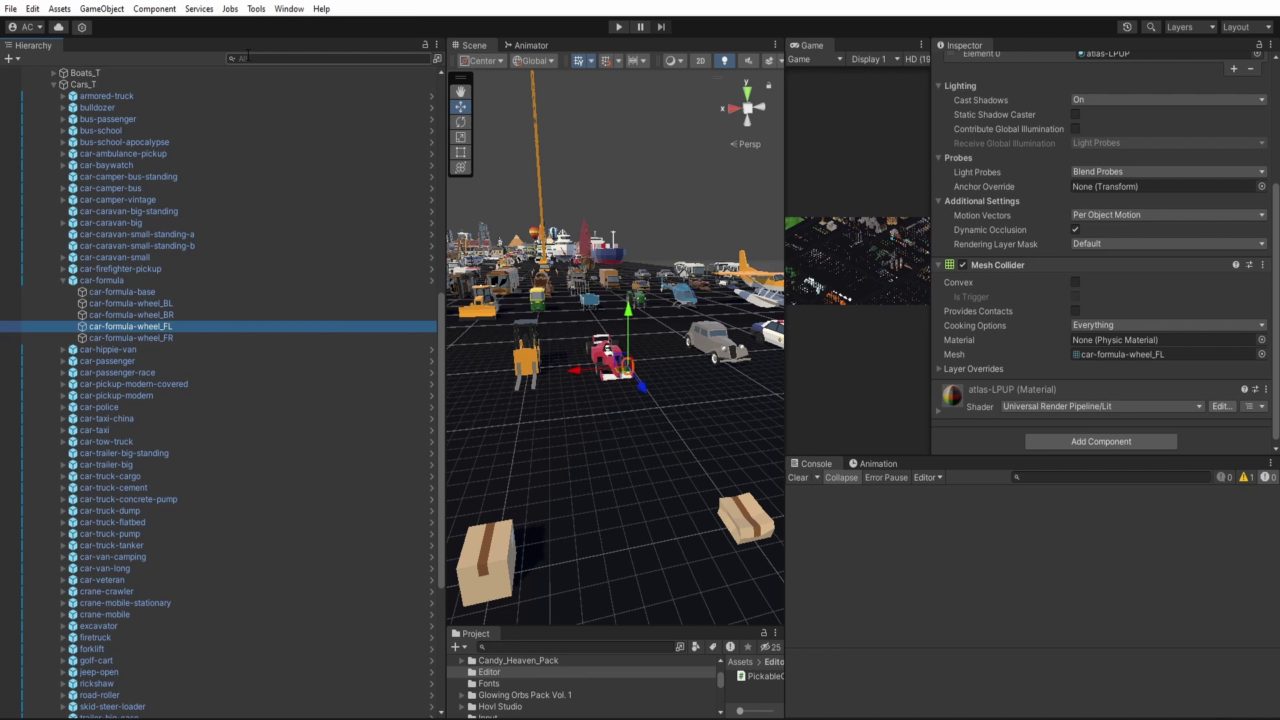
click(463, 41)
key(Down)
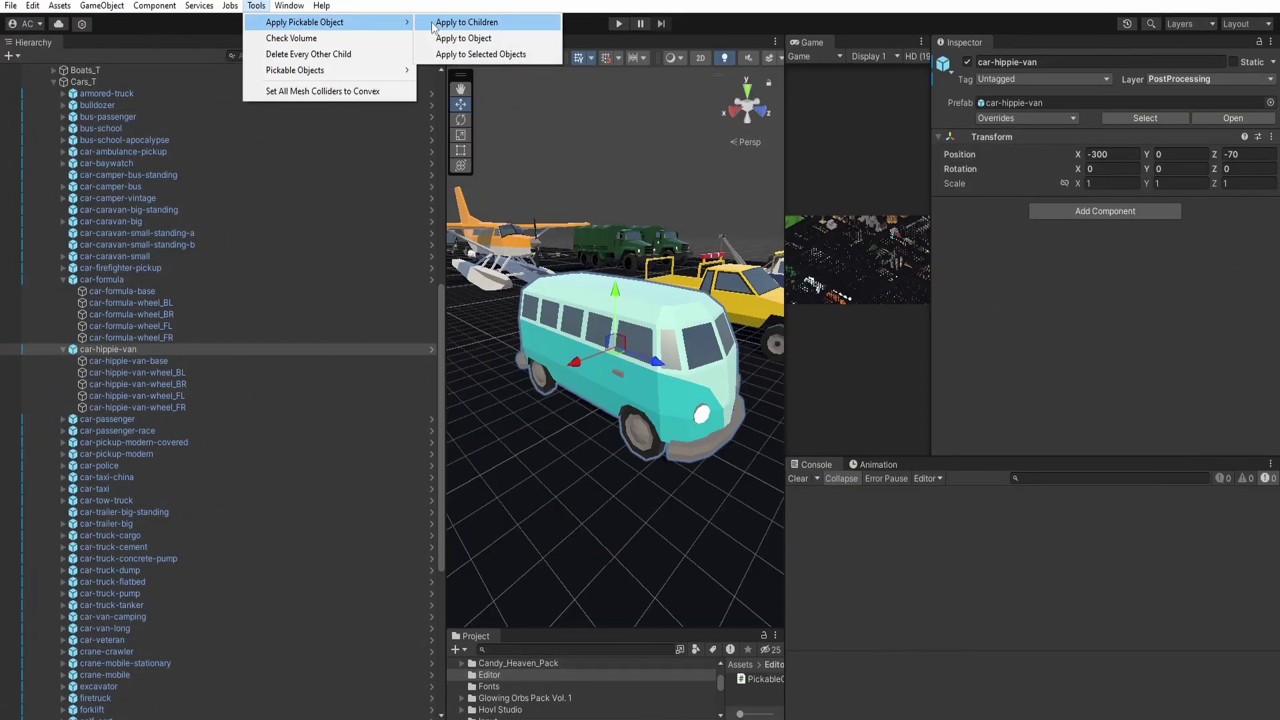
Make all of the hippie van's parts pickable, then step through its wheels
click(455, 23)
click(133, 372)
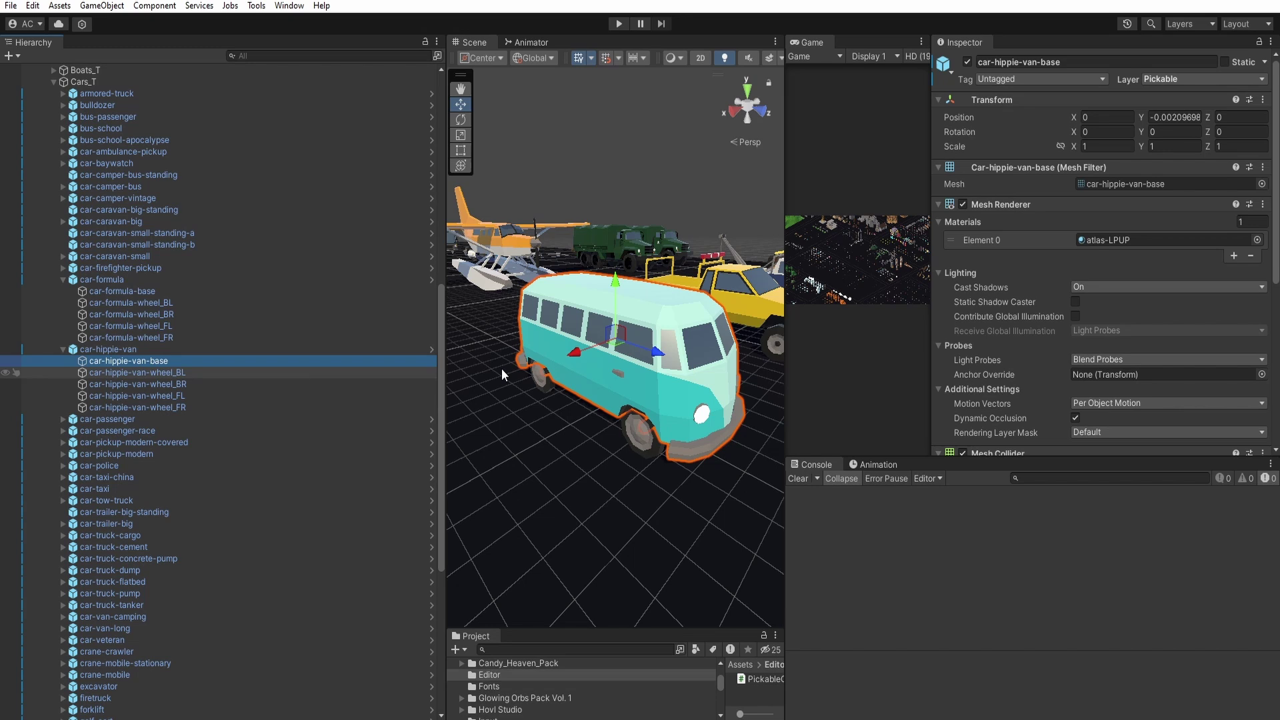
scroll(1067, 322, down, 5)
key(Down)
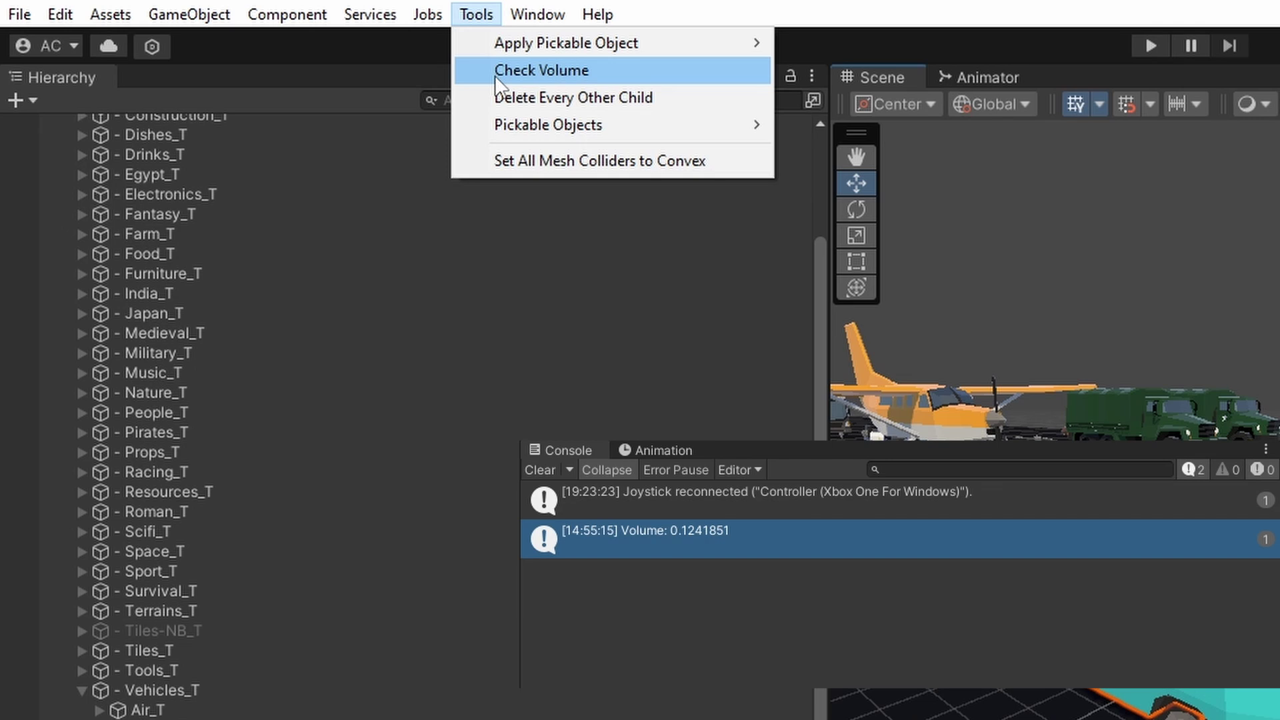
Print two selected objects' volumes to the console with Tools > Check Volume
click(496, 72)
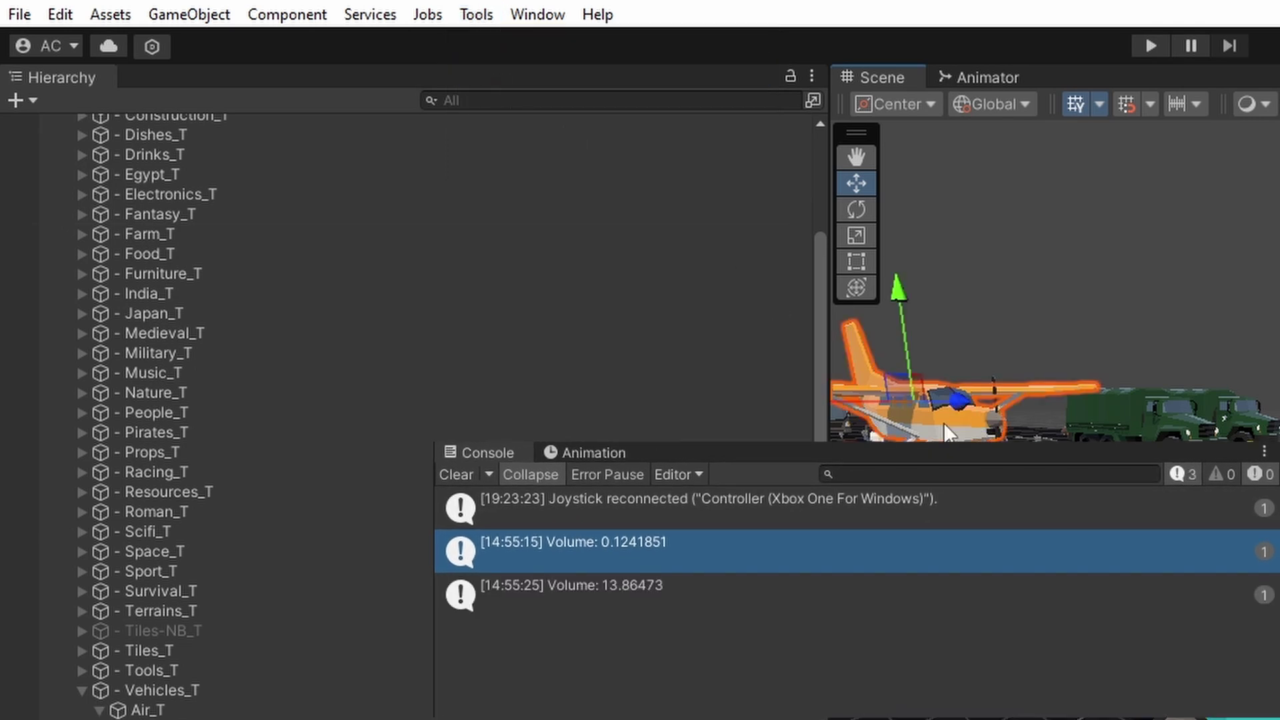
click(475, 16)
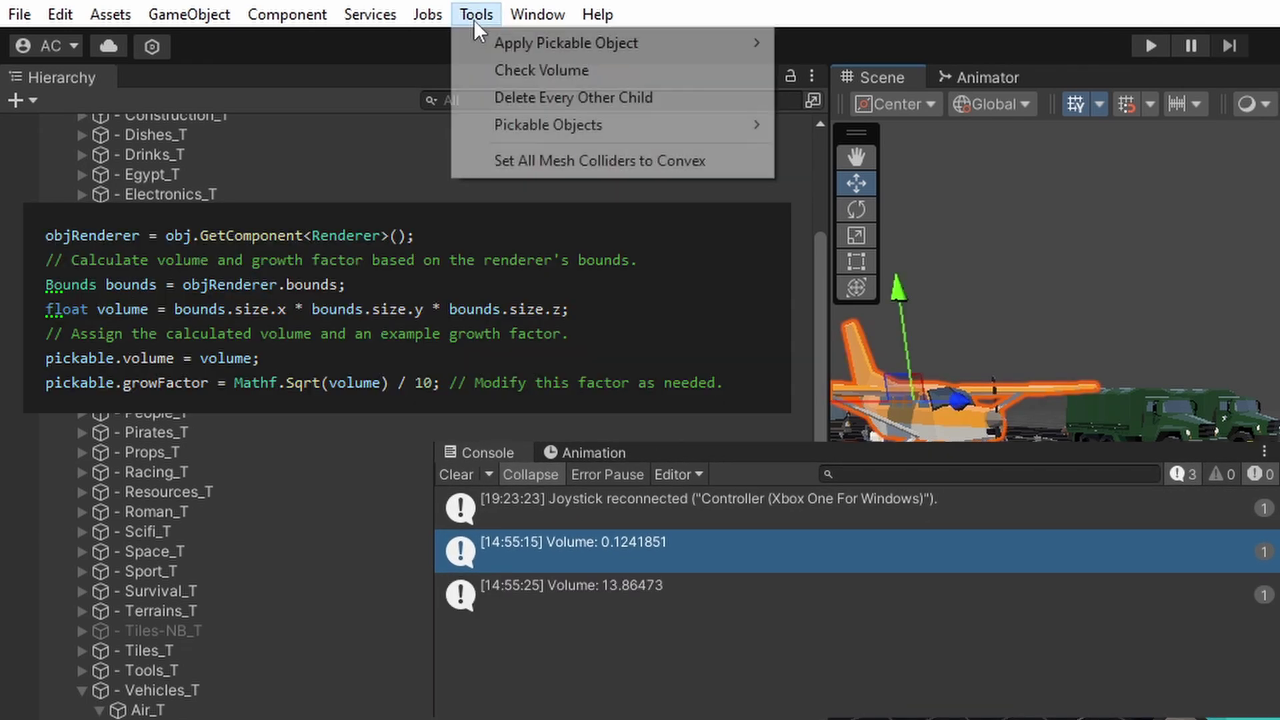
click(501, 70)
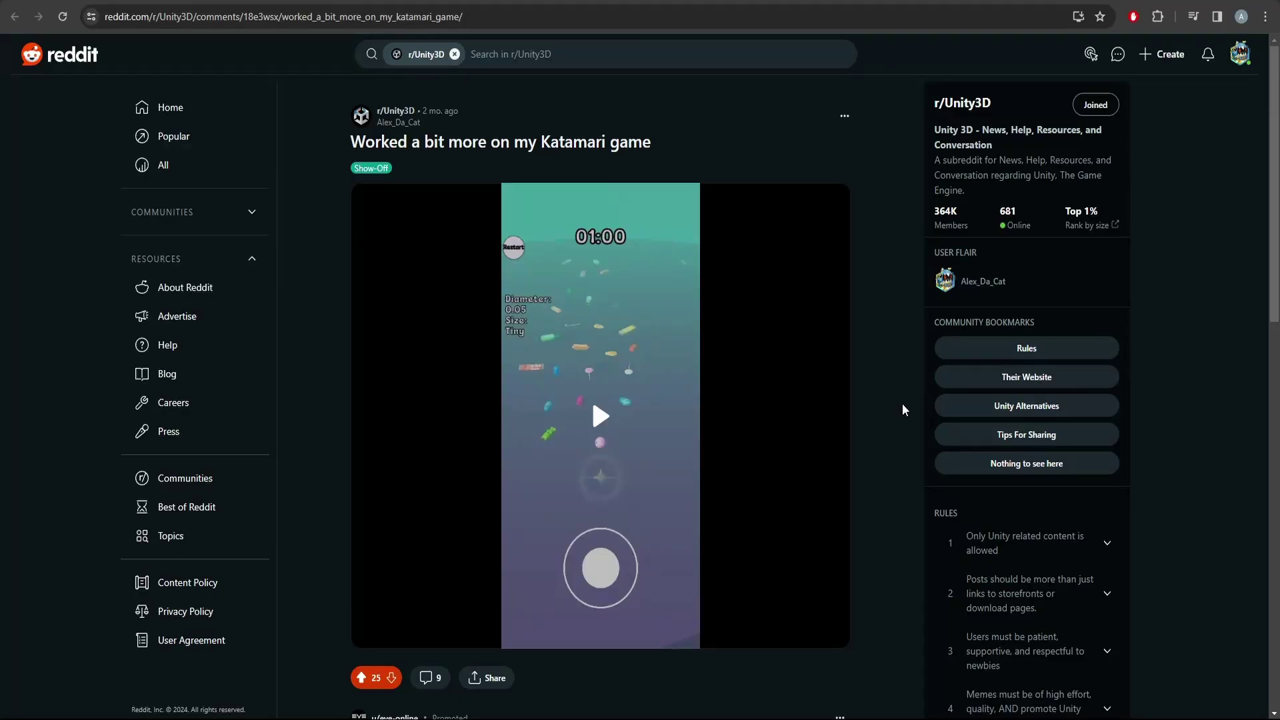
Scroll down the post's comments to the one with the Google Patents link
scroll(903, 408, down, 6)
scroll(903, 404, down, 3)
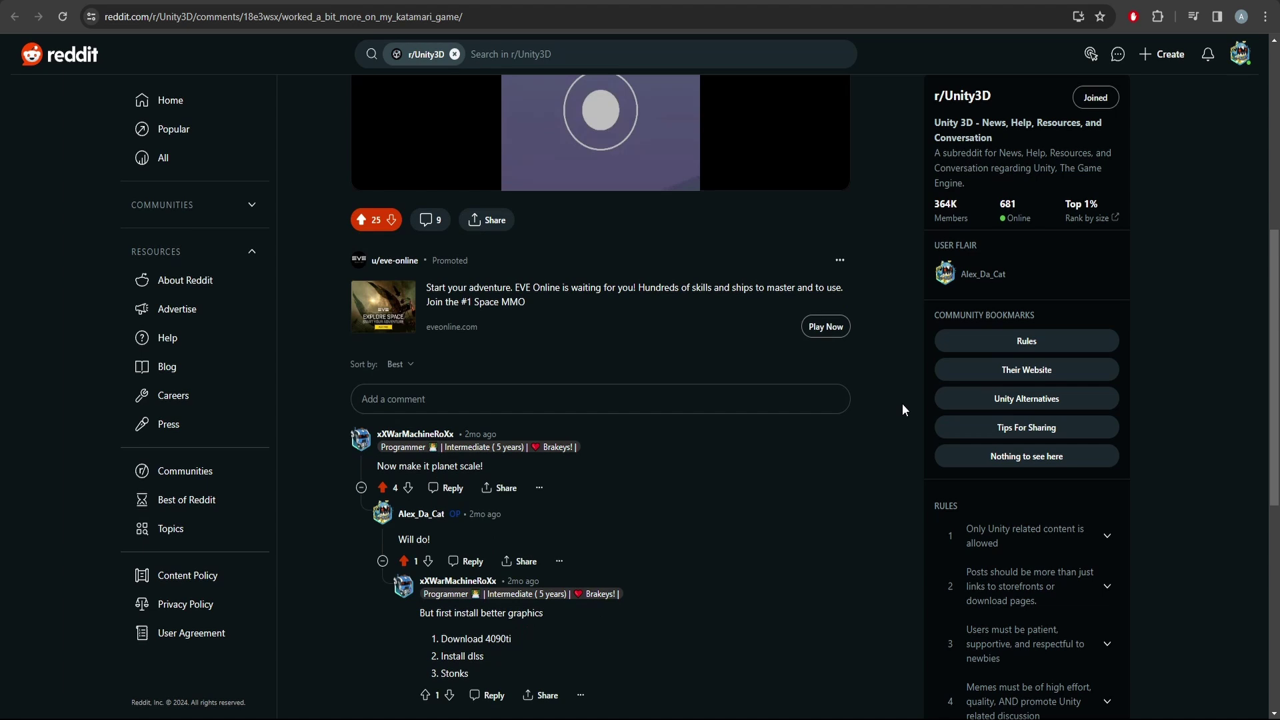
scroll(903, 409, down, 4)
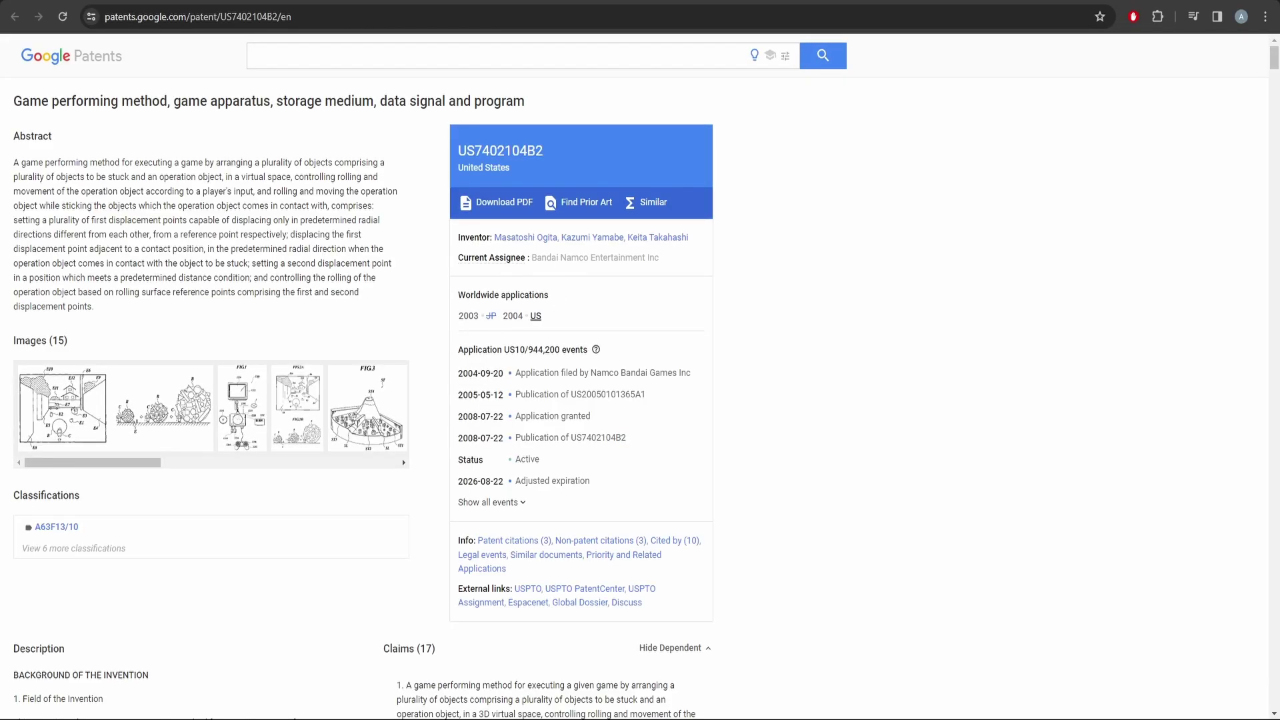
Open the patent's drawings viewer and step through the figures from FIG.1 to FIG.6
click(68, 407)
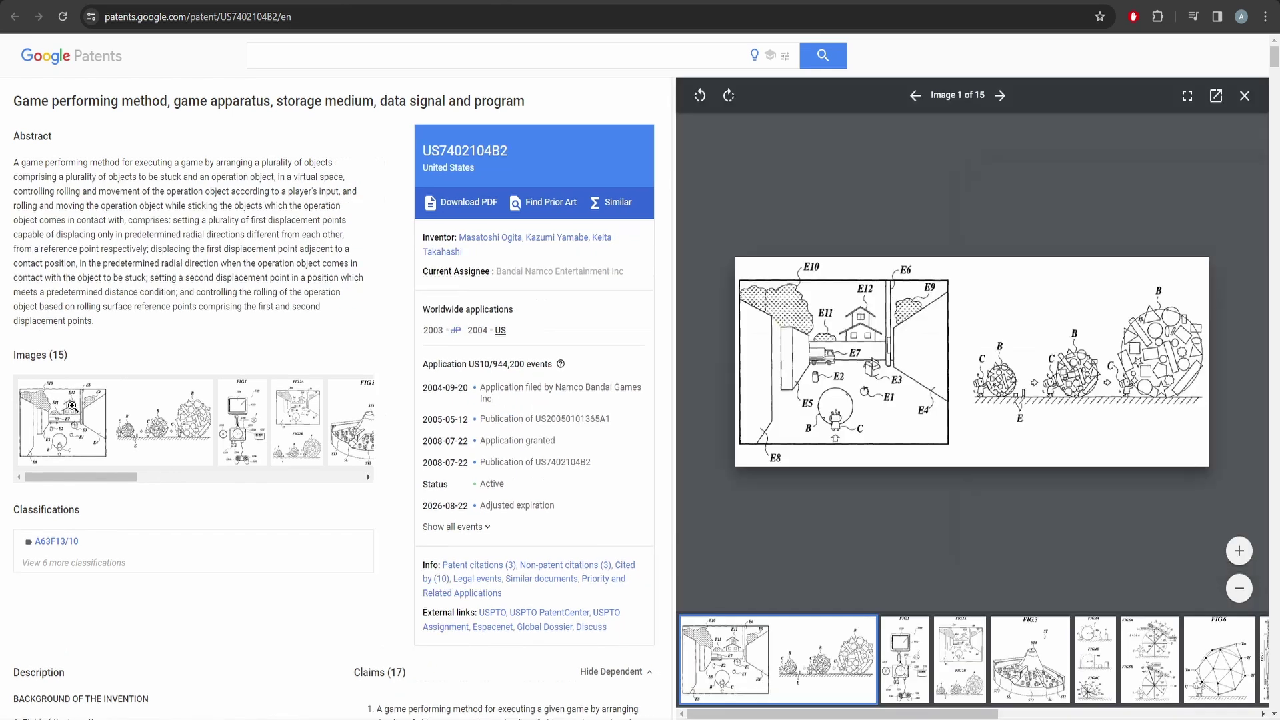
click(899, 664)
click(965, 672)
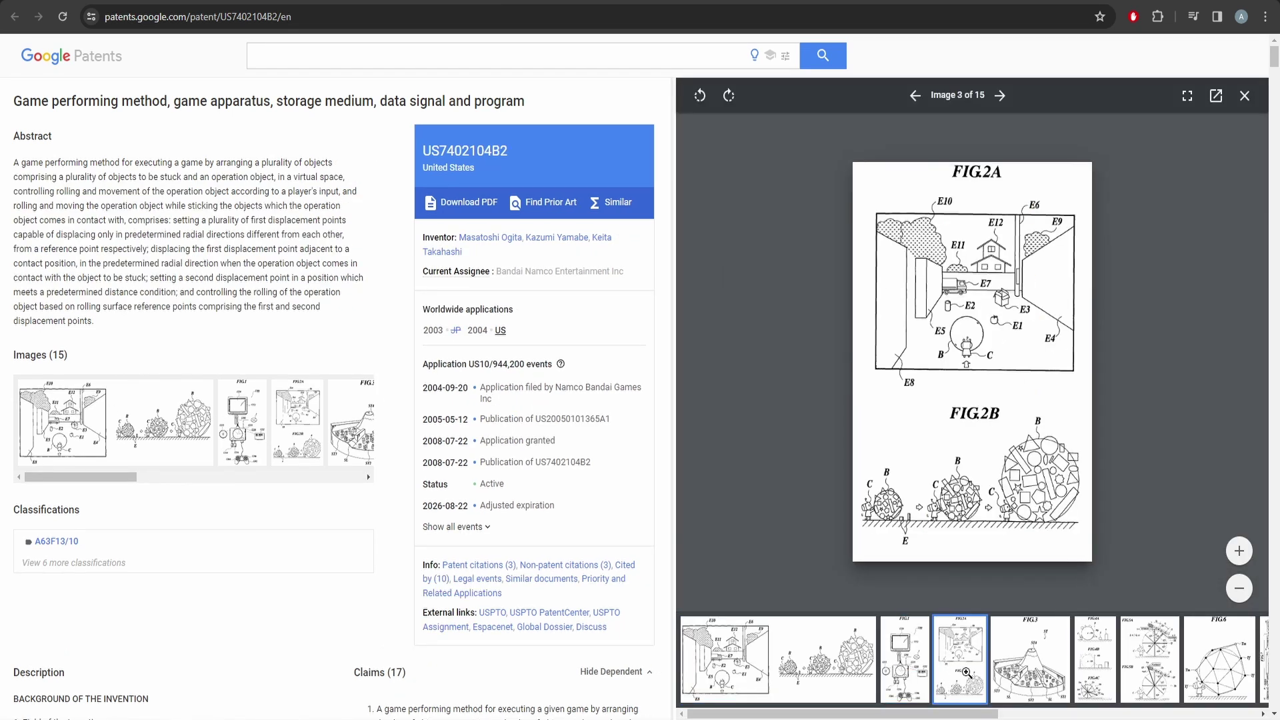
click(1035, 680)
click(1104, 682)
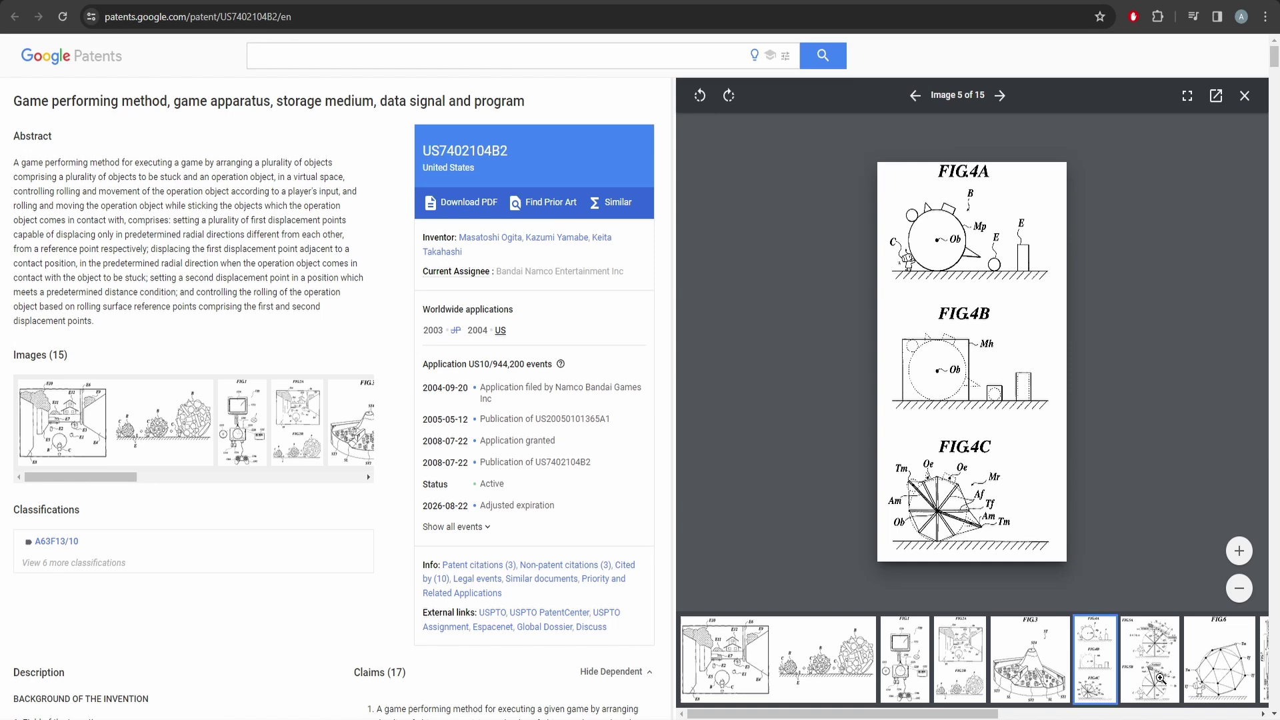
click(1160, 678)
click(1239, 679)
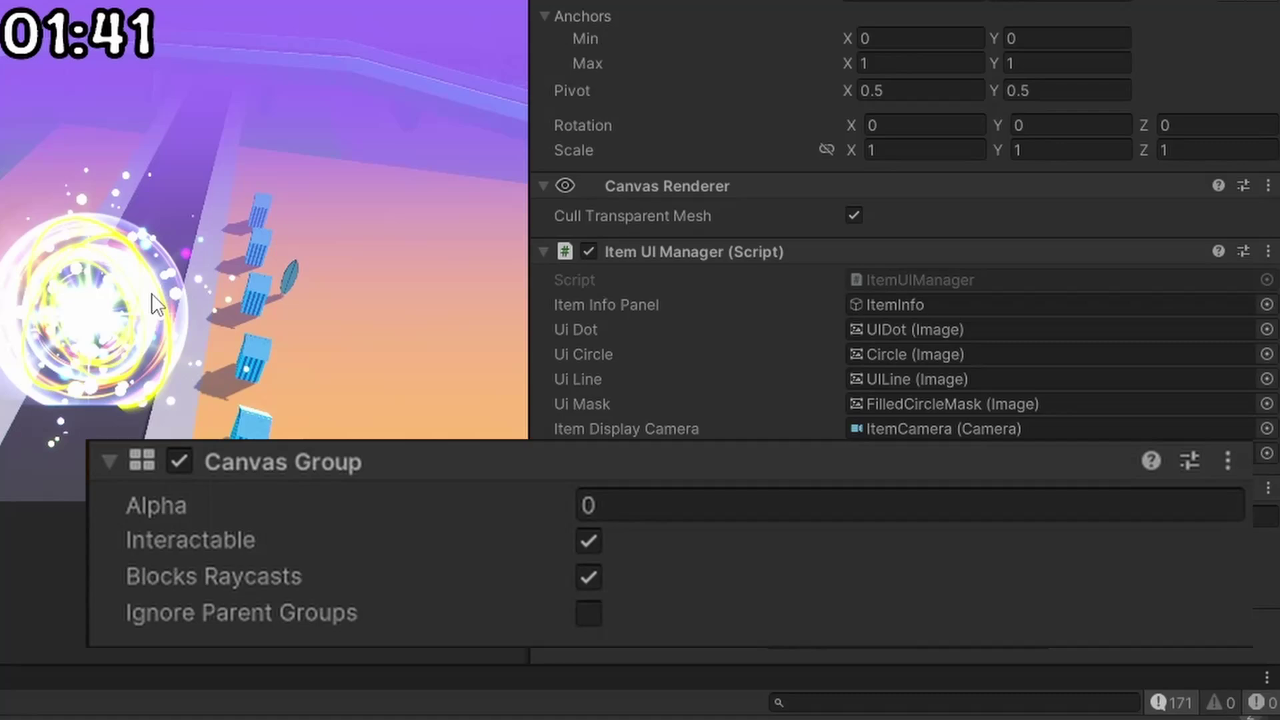
Set up the Item UI Manager with its panel, circle, line and camera references and Canvas Group alpha 0
mouse_move(151, 294)
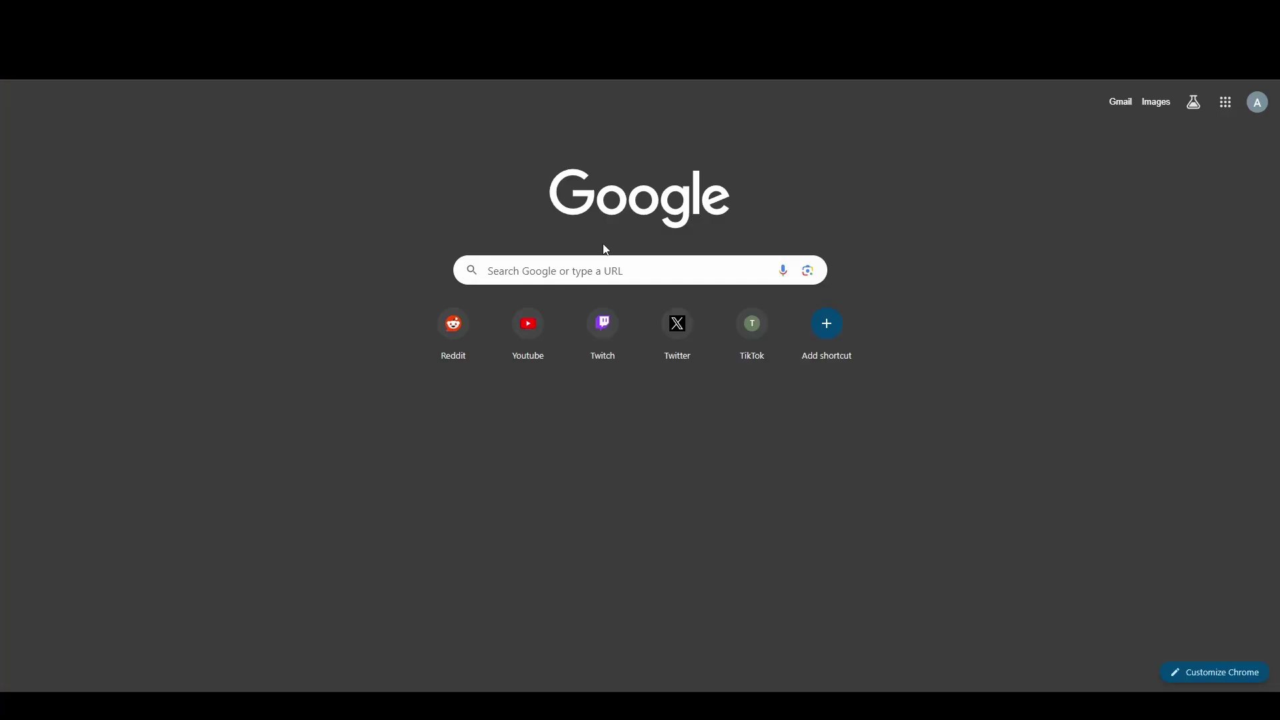
Google what a roguelike game is and expand 'What is a roguelike vs Roguelite?'
click(586, 269)
text(What is a roguel)
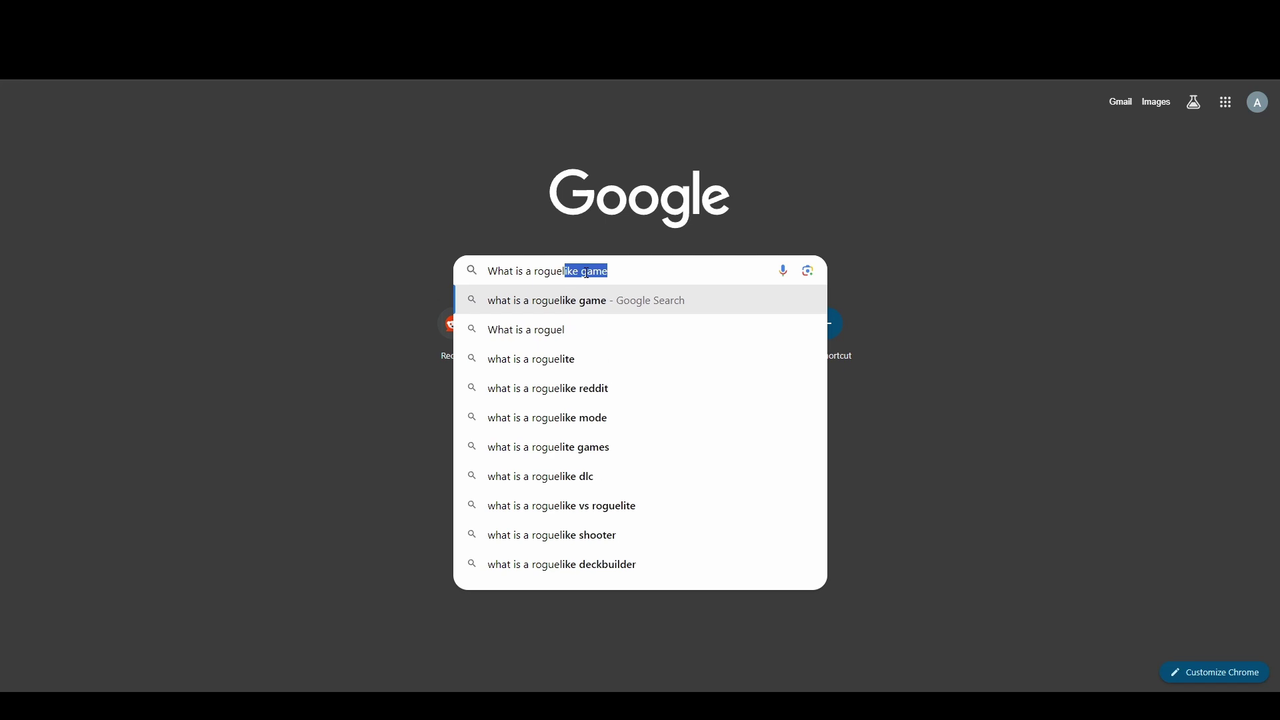
key(Return)
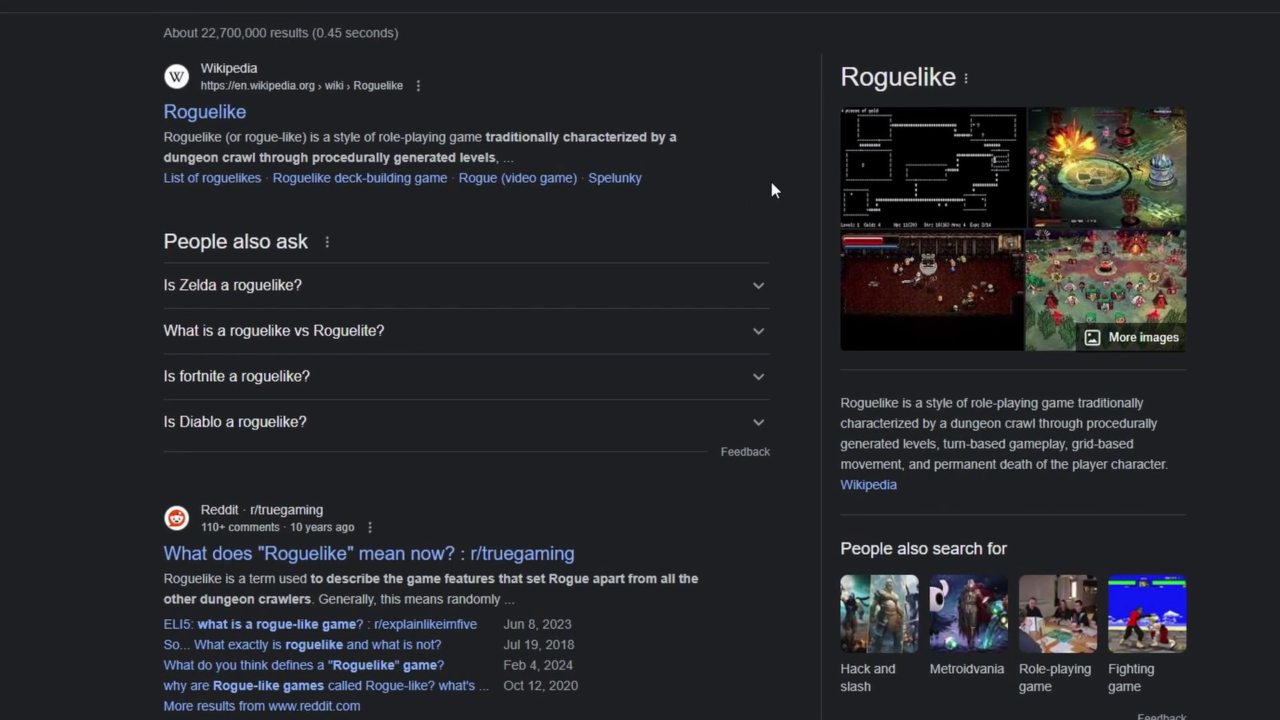
click(758, 332)
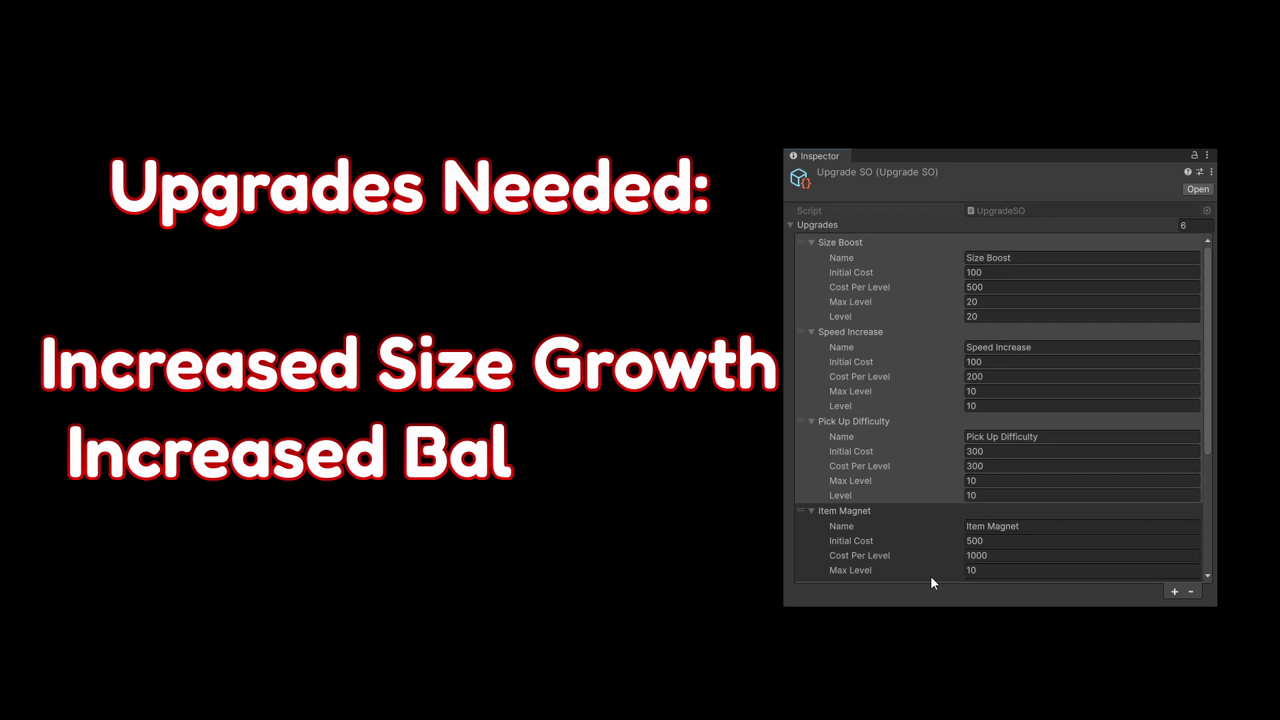
scroll(931, 577, down, 3)
scroll(930, 576, down, 2)
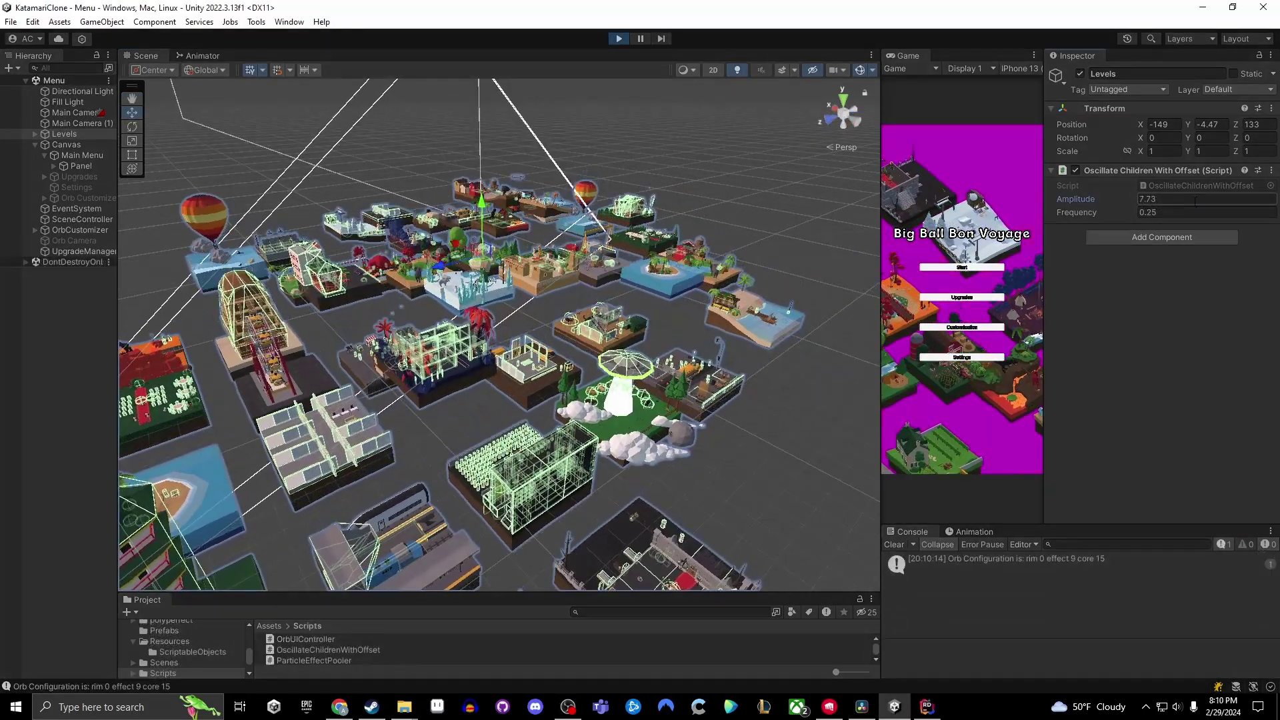
Set the Levels object's Oscillate Children With Offset amplitude to 18.97
click(1195, 200)
text(18.97)
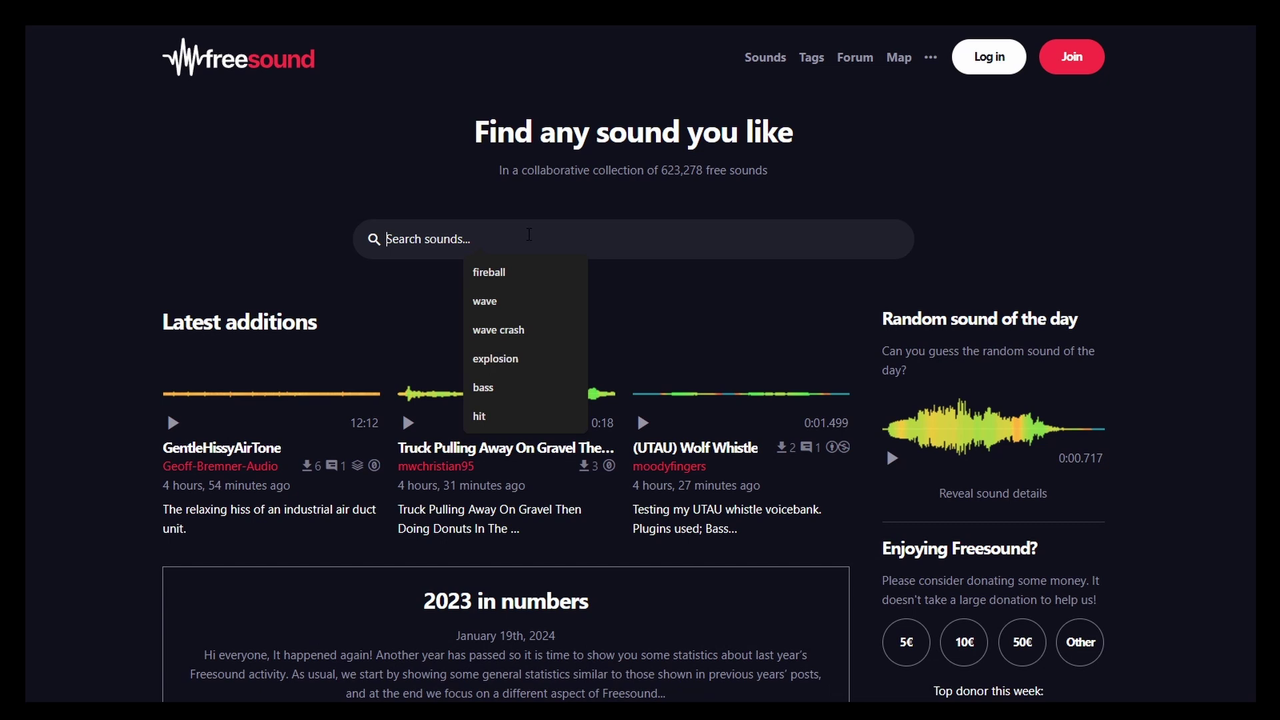
Enter 'pickup' in Freesound's sound search box
text(pickup)
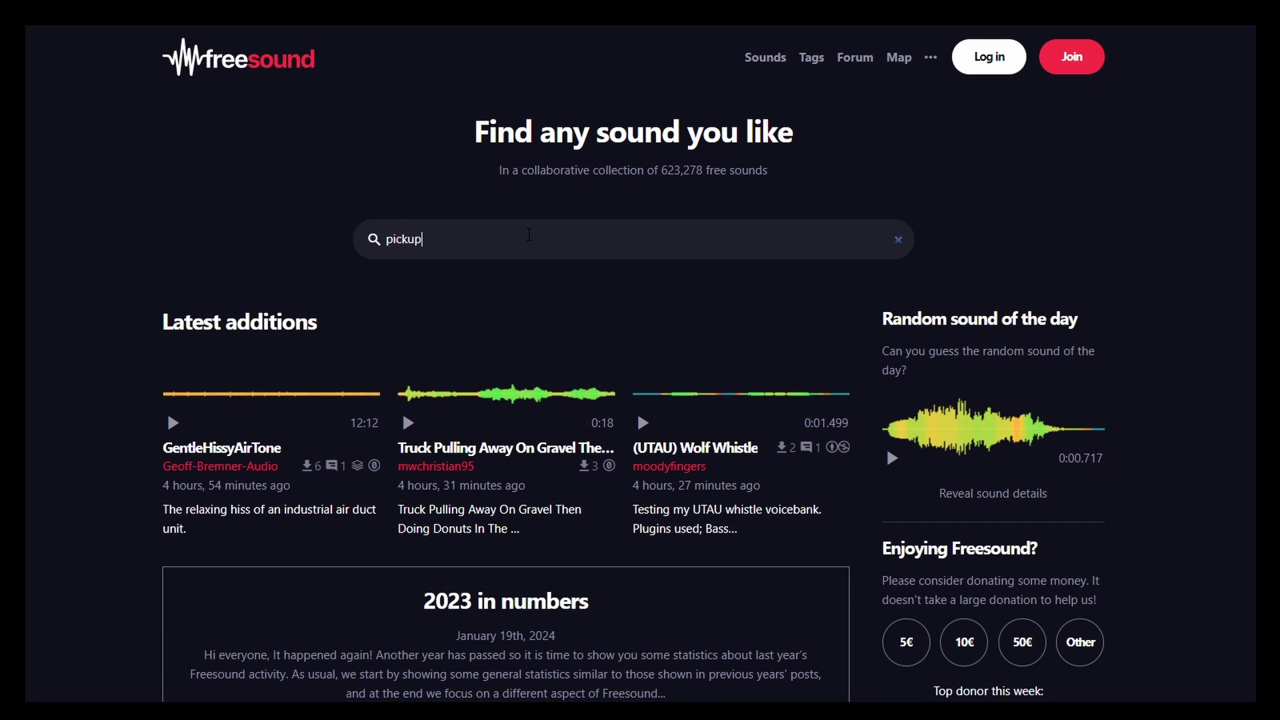